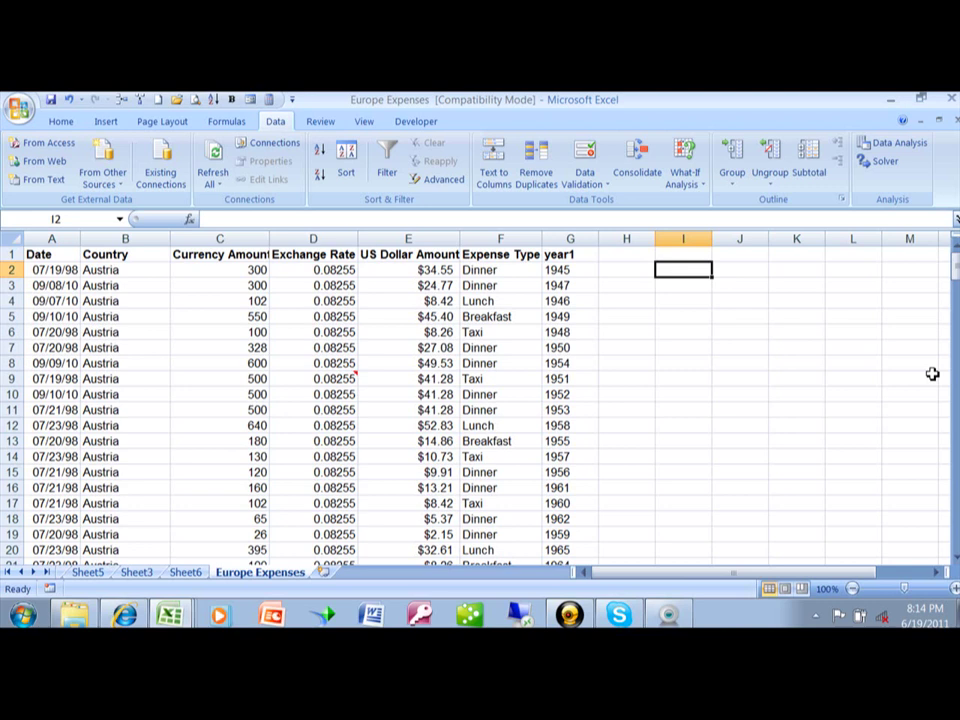
# Enter 'Dinner Total' in I2 and 'France Total' in I4, widening column I to fit.
pyautogui.write('Dinn')
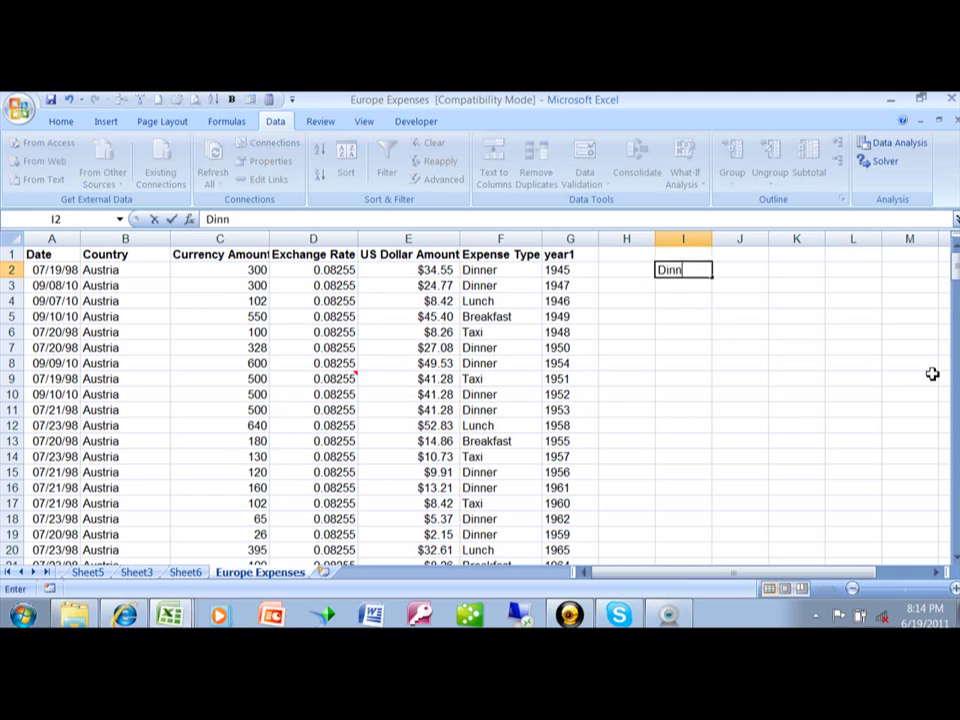
pyautogui.write('er Tot')
pyautogui.write('al')
pyautogui.press('Tab')
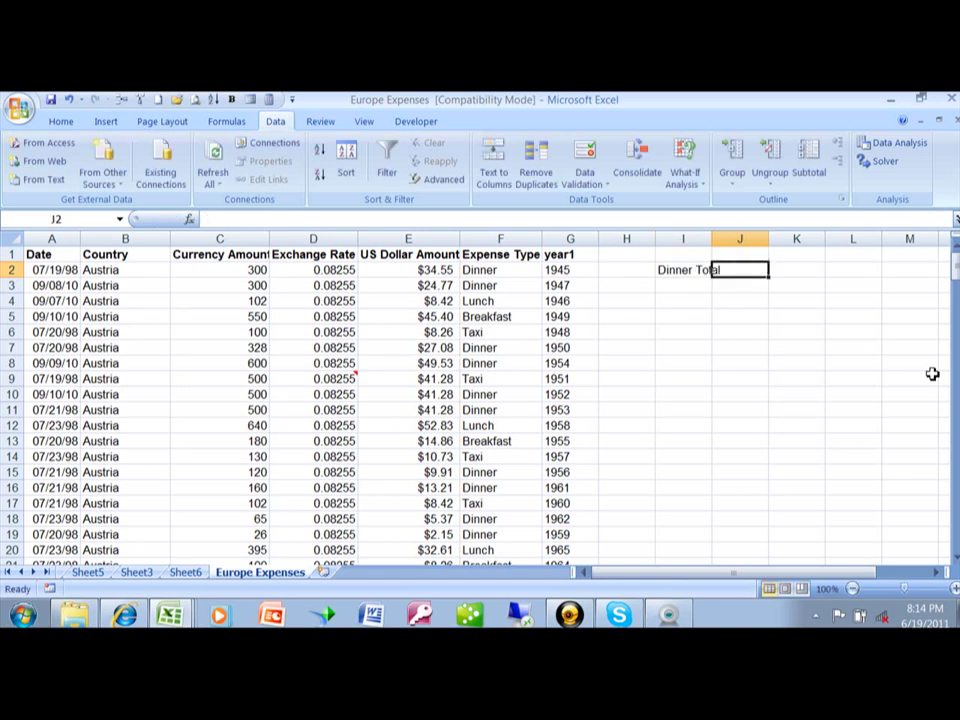
pyautogui.press('Return')
pyautogui.press('Return')
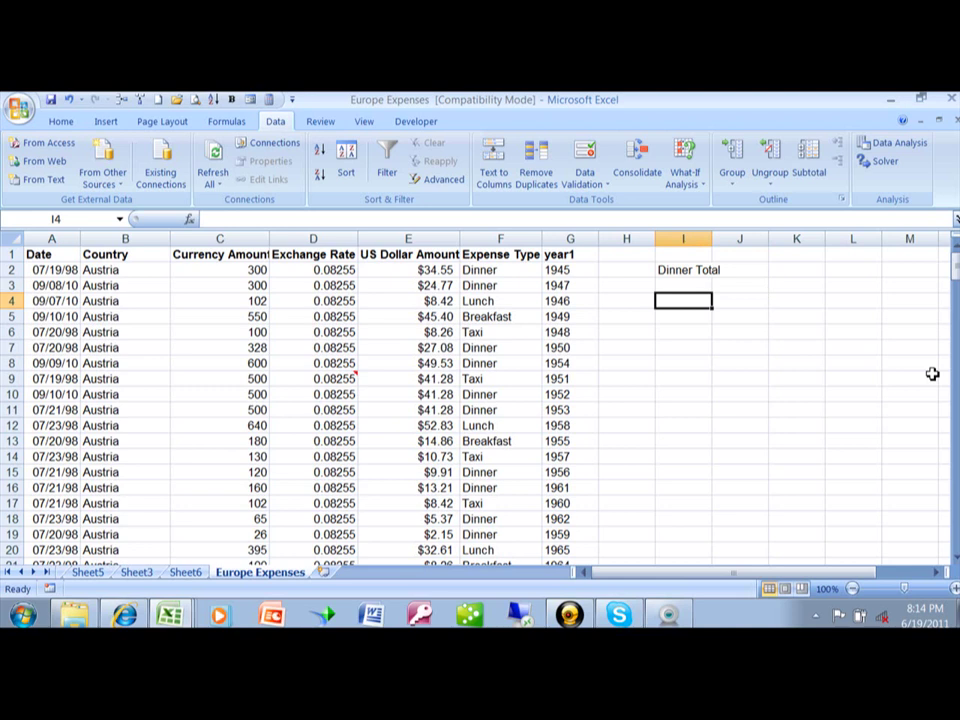
pyautogui.write('France ')
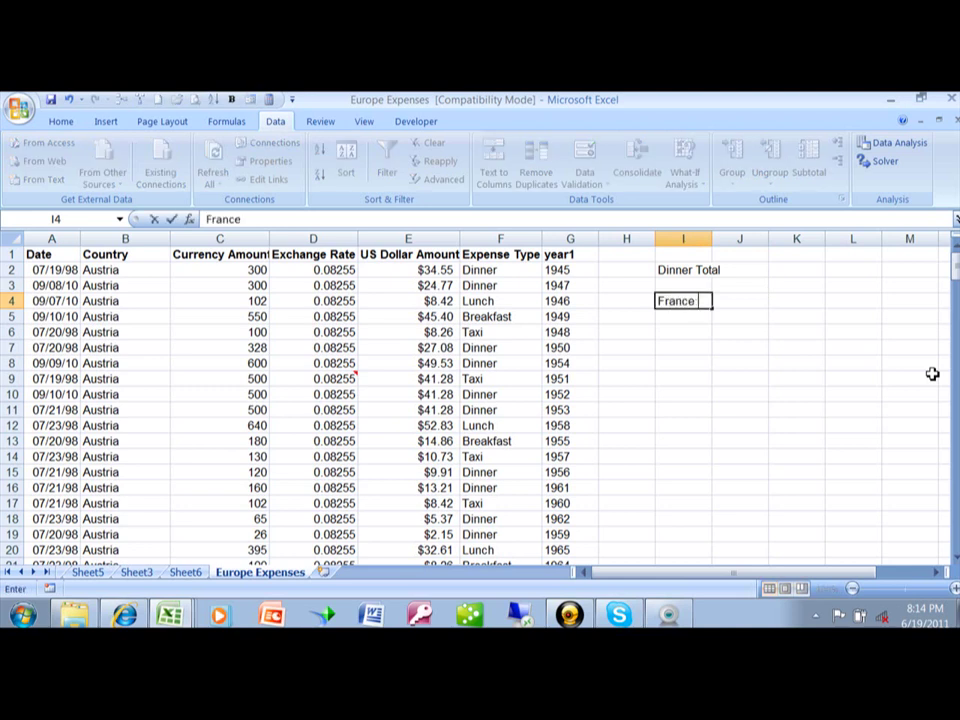
pyautogui.write('TR')
pyautogui.press('BackSpace')
pyautogui.write('otal')
pyautogui.press('Return')
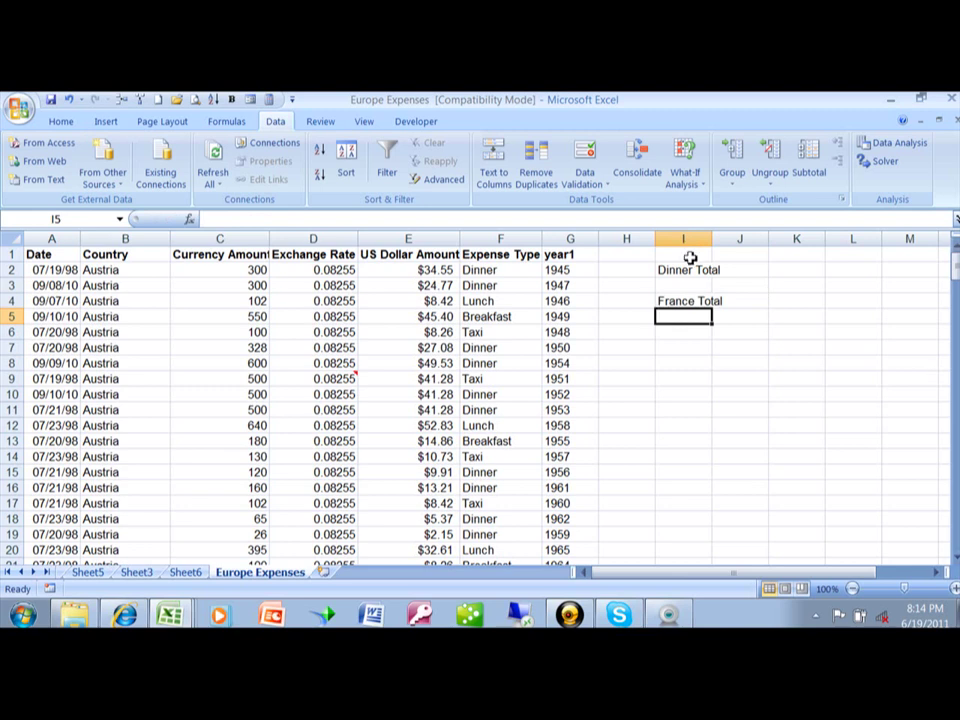
pyautogui.moveTo(712, 241); pyautogui.dragTo(726, 241)
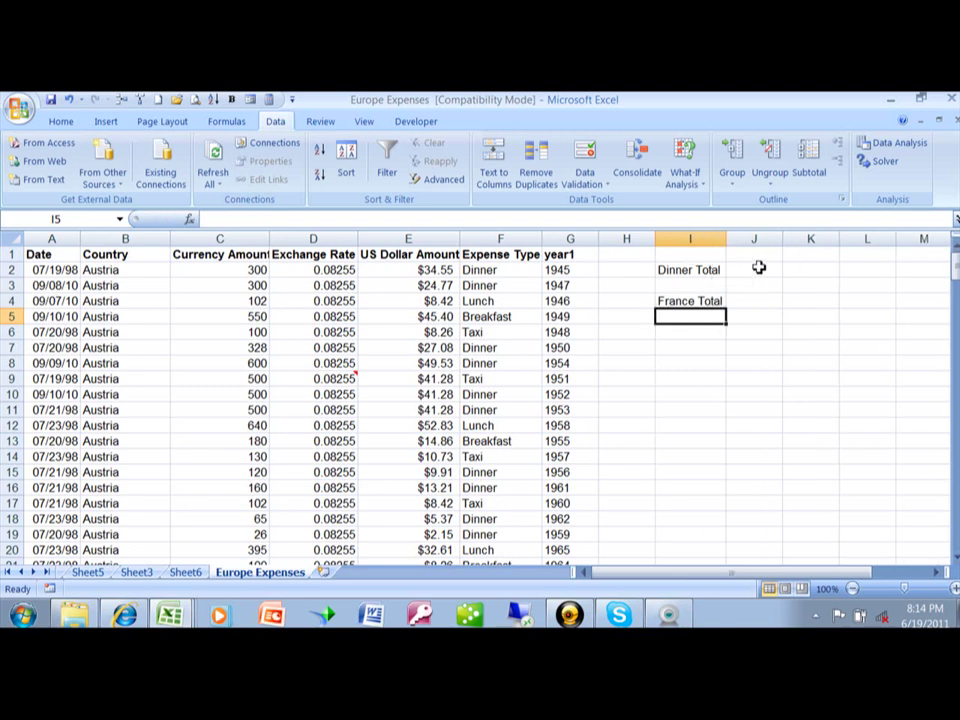
pyautogui.click(756, 267)
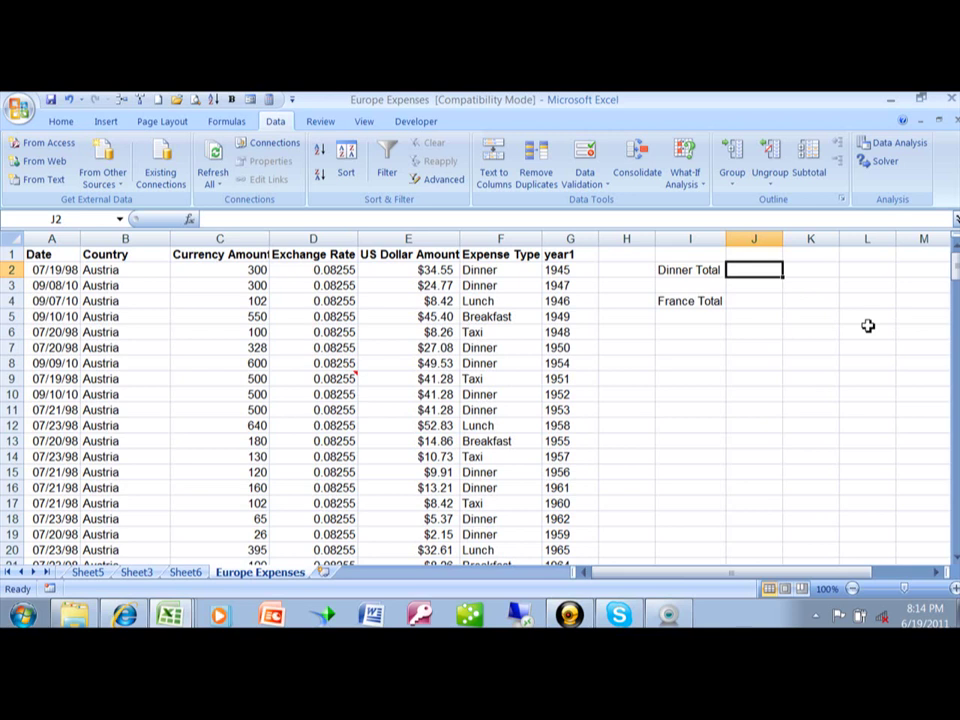
# Enter =SUMIF(F2:F210,"Dinner",E2:E210) in J2 to total dinner expenses at 1869.71.
pyautogui.write('=')
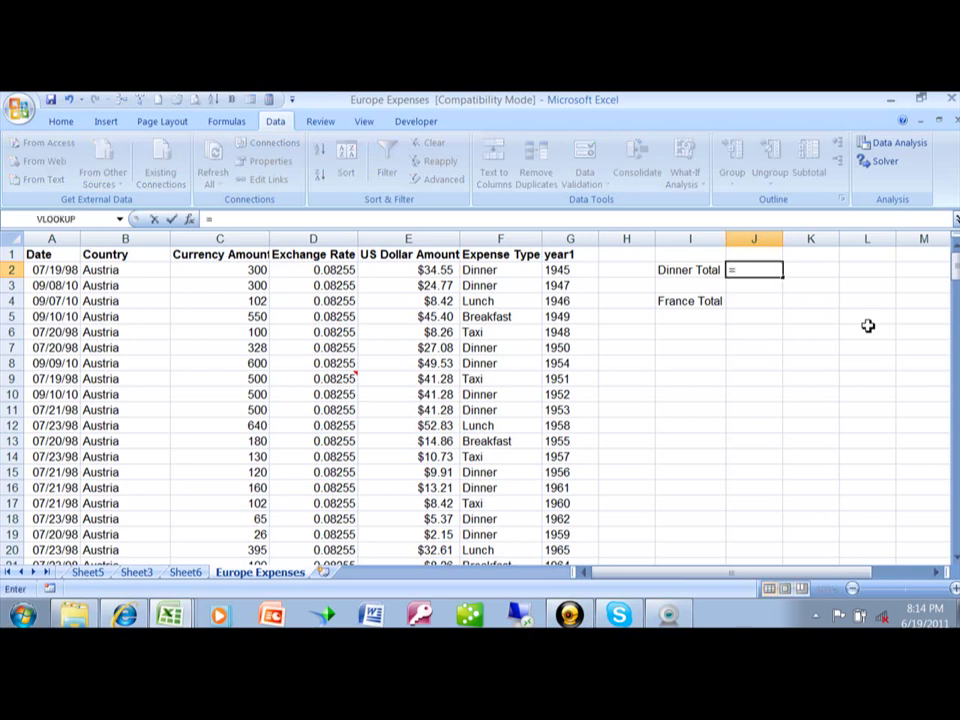
pyautogui.write('sumif')
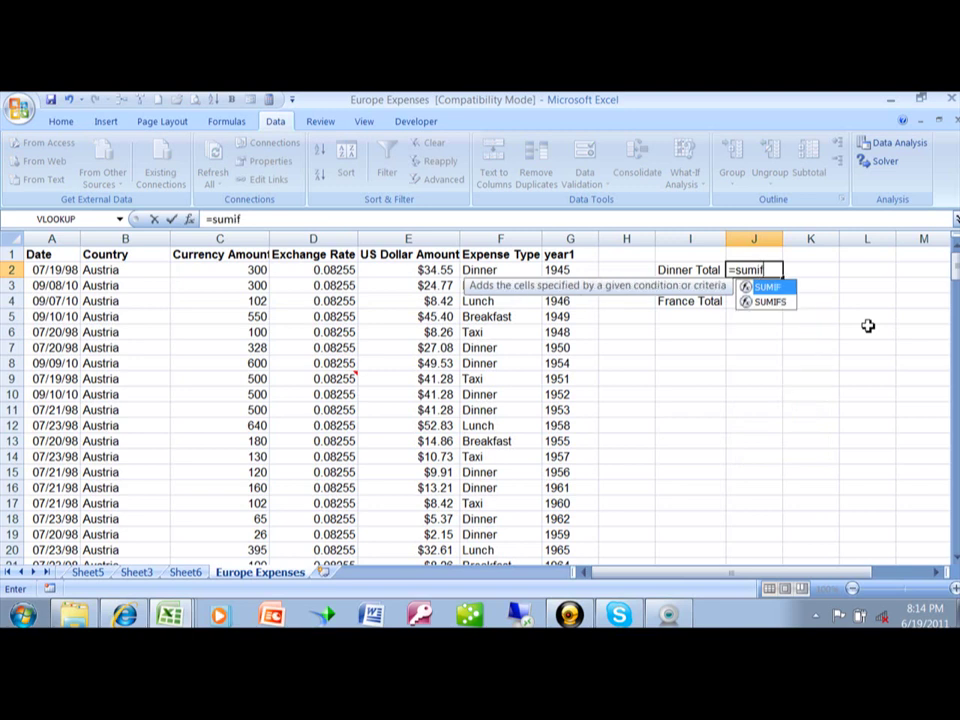
pyautogui.write('(')
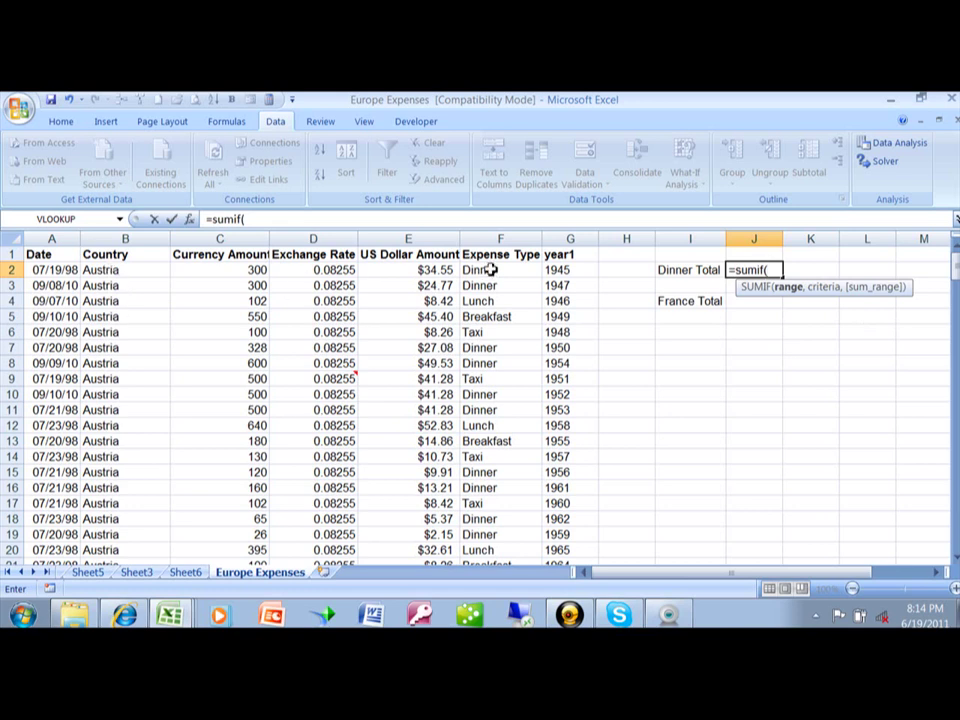
pyautogui.moveTo(490, 269); pyautogui.dragTo(500, 556)
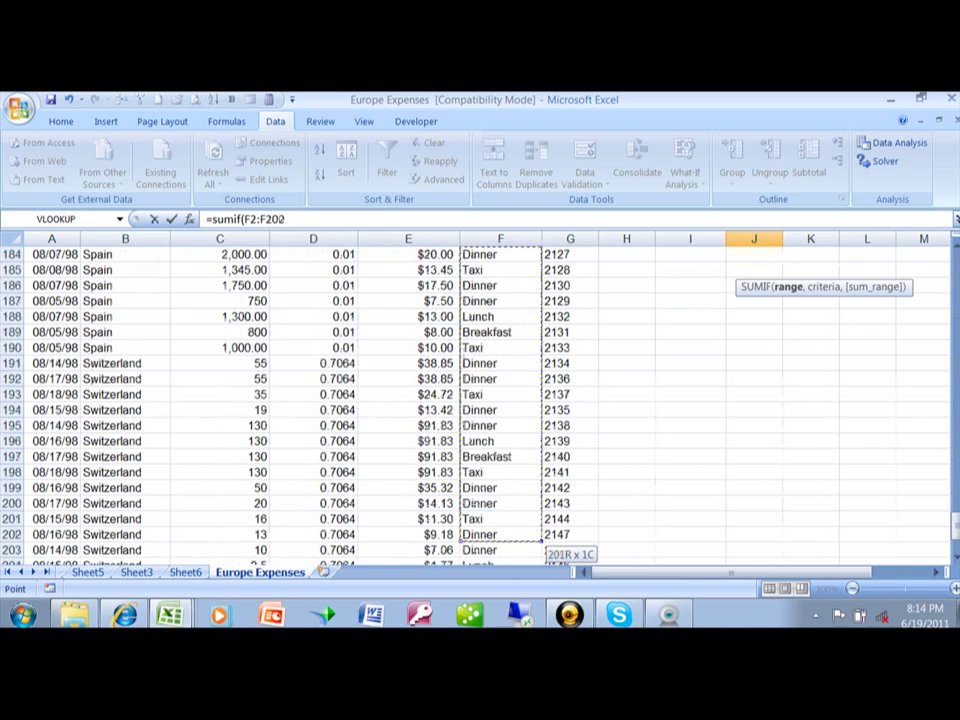
pyautogui.moveTo(500, 556)
pyautogui.mouseDown()
pyautogui.moveTo(498, 600)
pyautogui.moveTo(490, 454)
pyautogui.mouseUp()
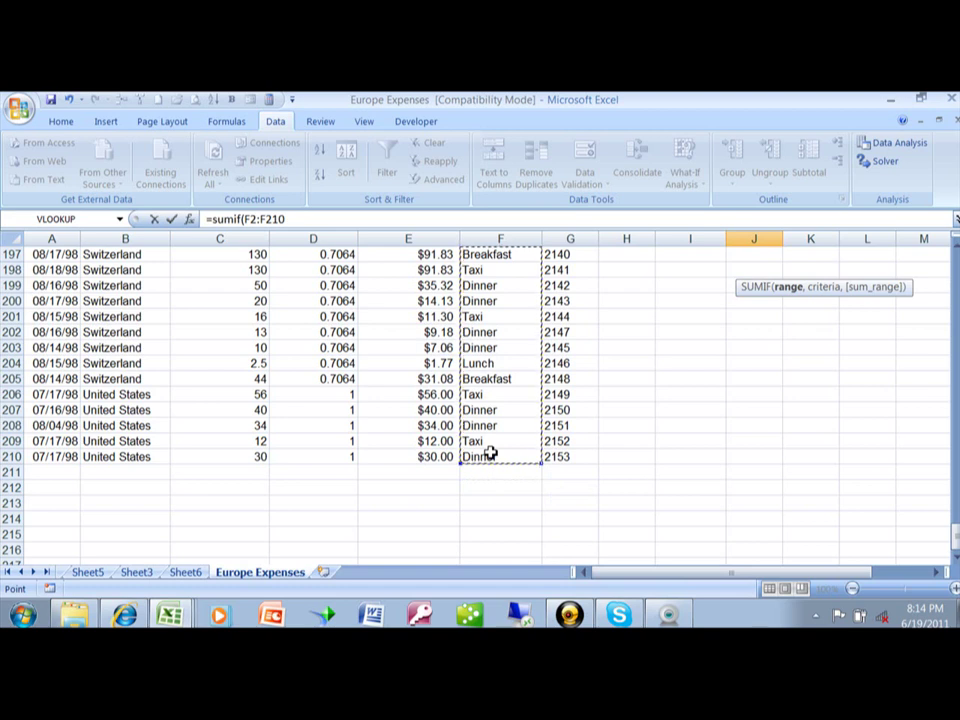
pyautogui.write(',')
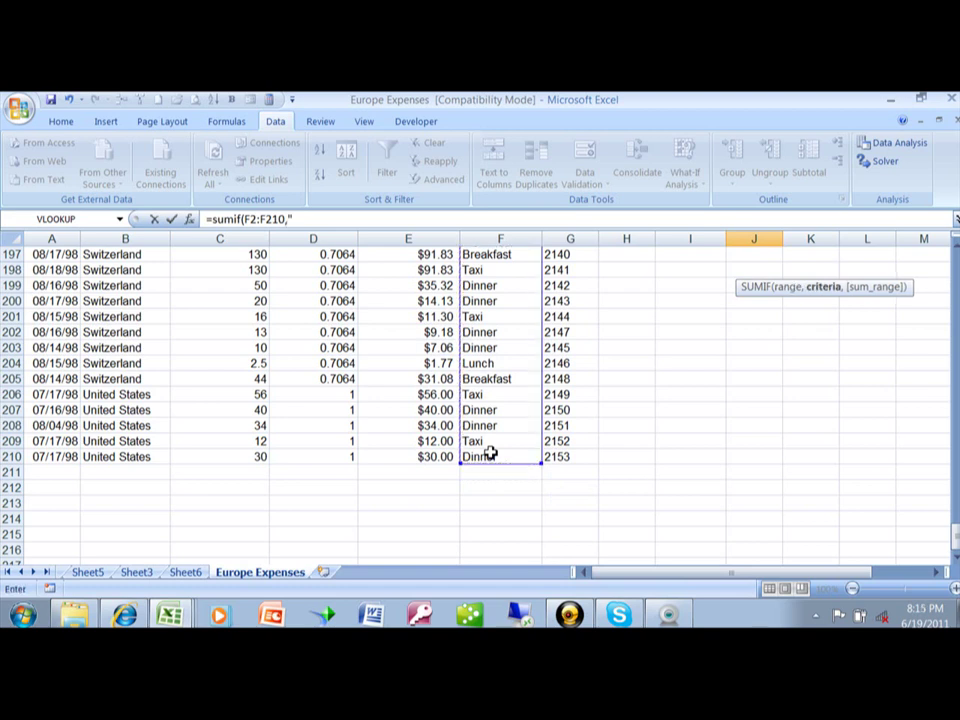
pyautogui.write('D')
pyautogui.write('inn')
pyautogui.press('BackSpace')
pyautogui.press('BackSpace')
pyautogui.press('BackSpace')
pyautogui.write('in')
pyautogui.write('ner')
pyautogui.write('",')
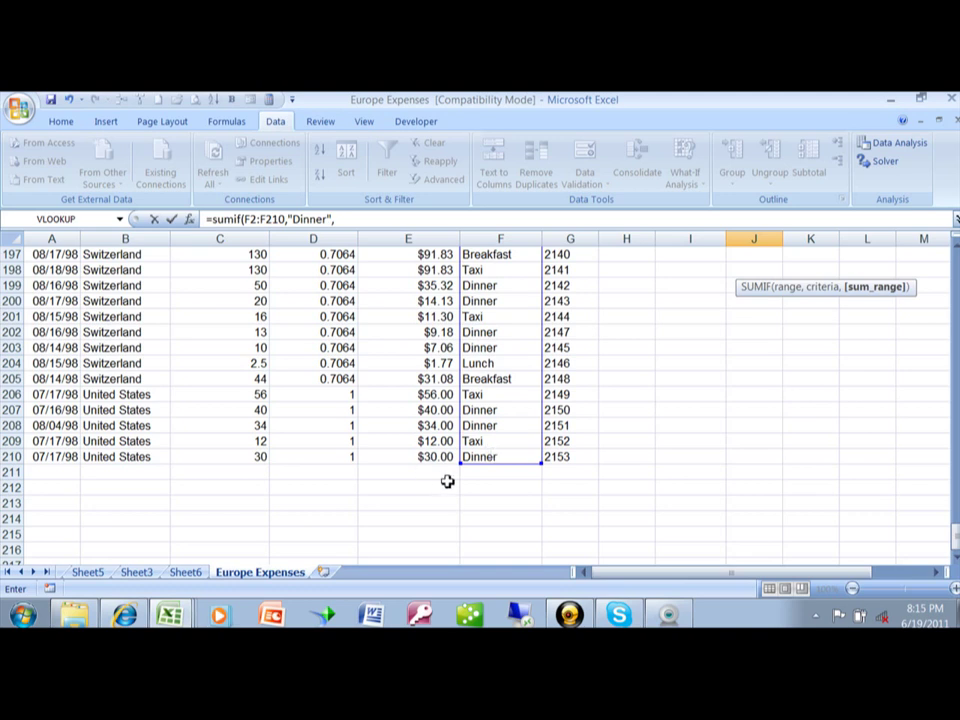
pyautogui.moveTo(439, 455)
pyautogui.mouseDown()
pyautogui.moveTo(393, 168)
pyautogui.moveTo(398, 270)
pyautogui.mouseUp()
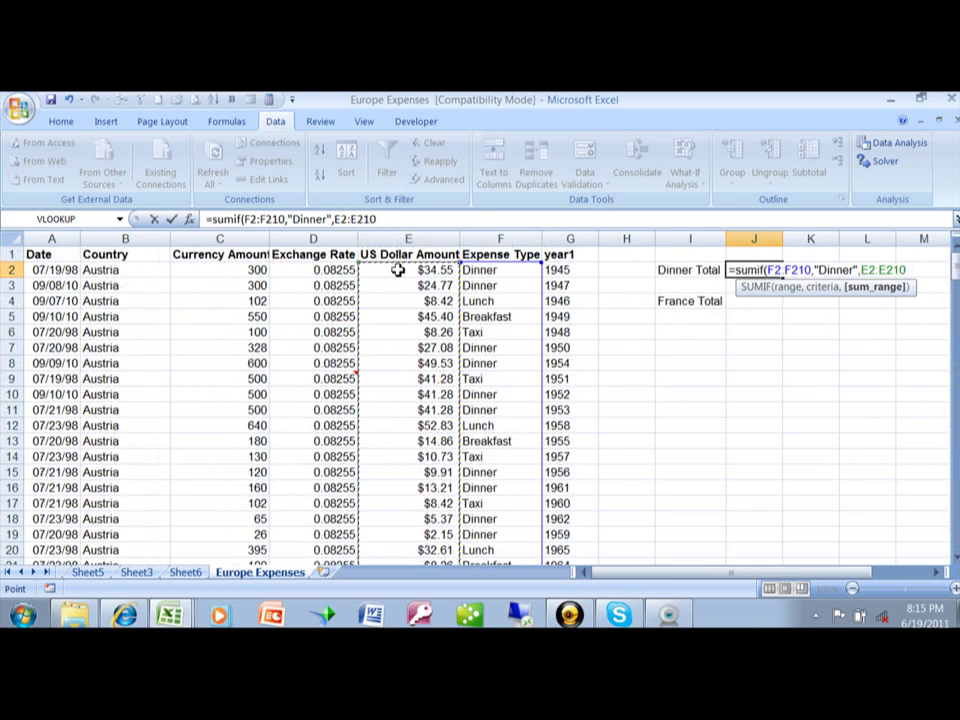
pyautogui.write(')')
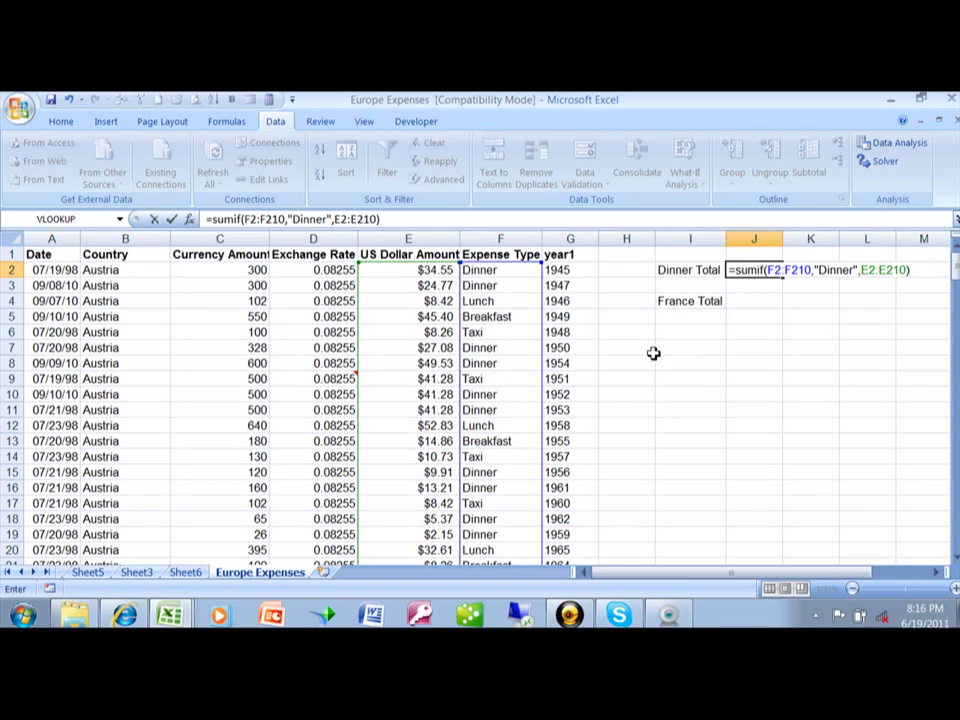
pyautogui.press('Return')
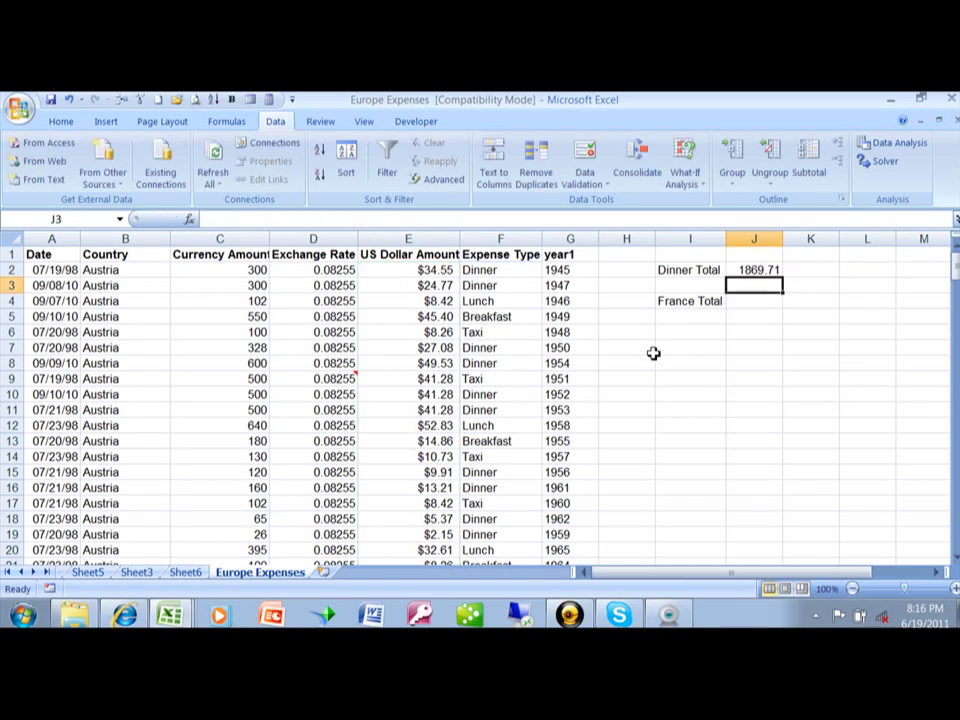
# Enter =SUMIF(B2:B210,"France",E2:E210) in J4, giving a France total of 463.04.
pyautogui.click(762, 301)
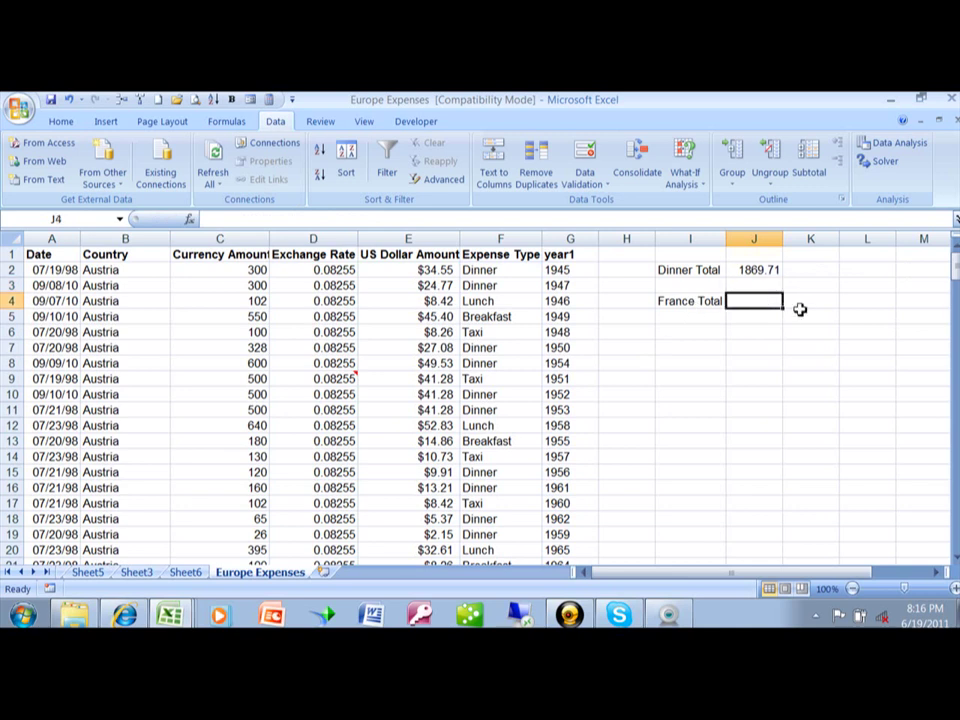
pyautogui.write('=')
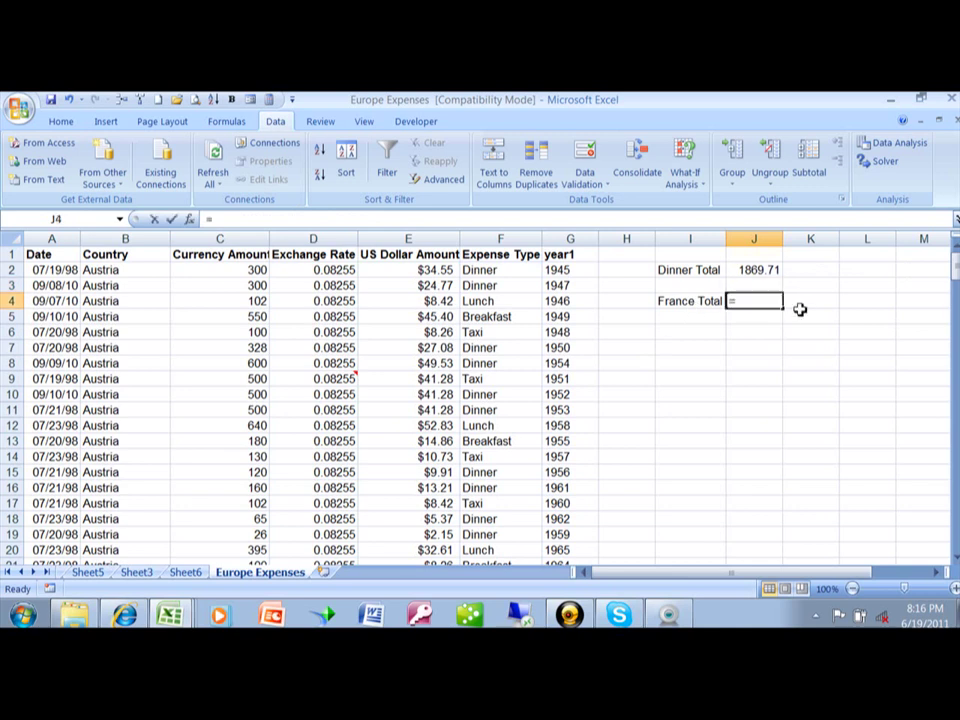
pyautogui.write('sumif')
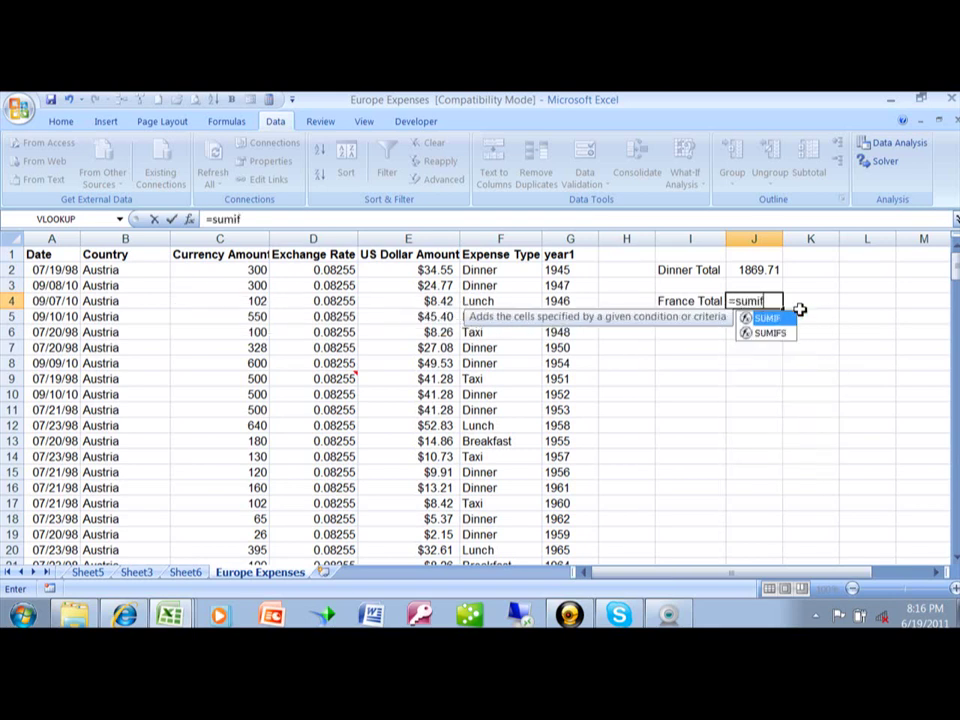
pyautogui.write('(')
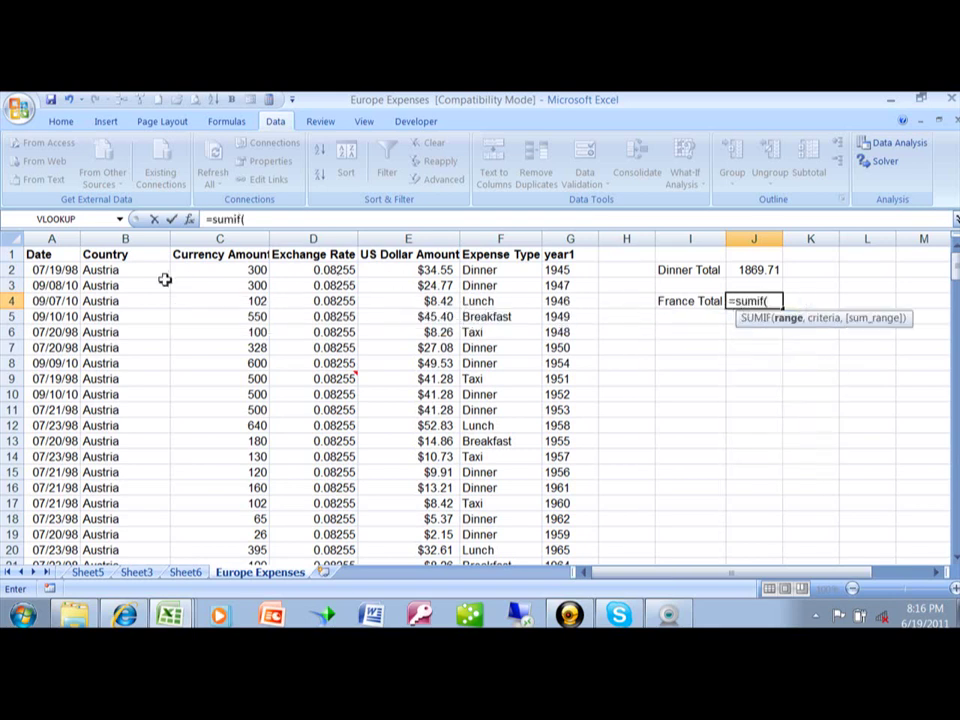
pyautogui.moveTo(111, 269)
pyautogui.mouseDown()
pyautogui.moveTo(150, 545)
pyautogui.moveTo(127, 550)
pyautogui.mouseUp()
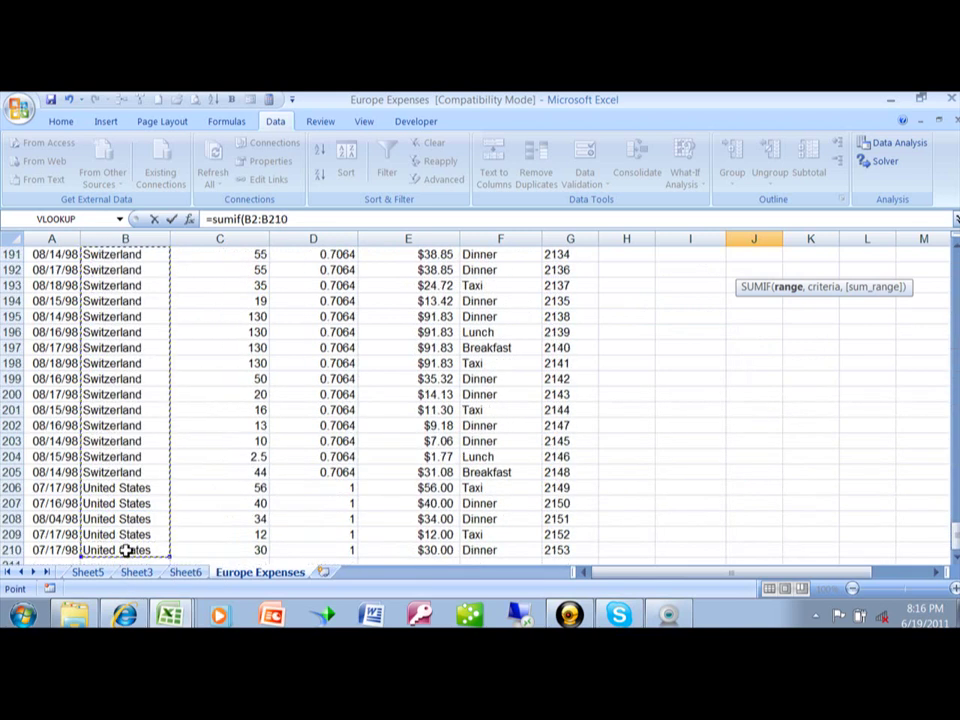
pyautogui.write(',')
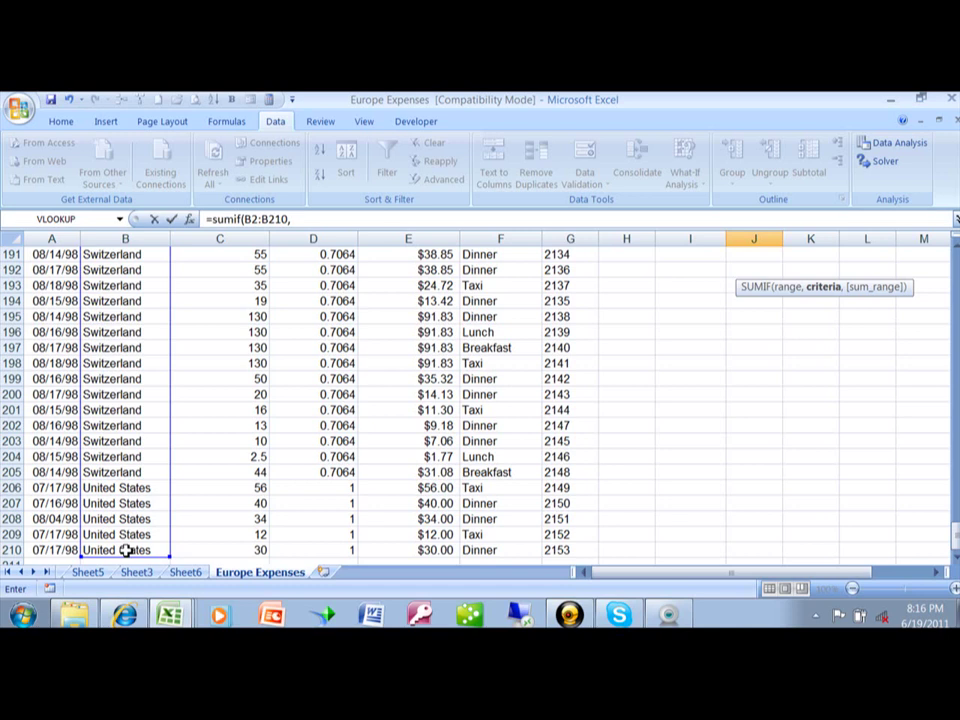
pyautogui.write('"Fr')
pyautogui.write('anc')
pyautogui.write('e"')
pyautogui.write(',')
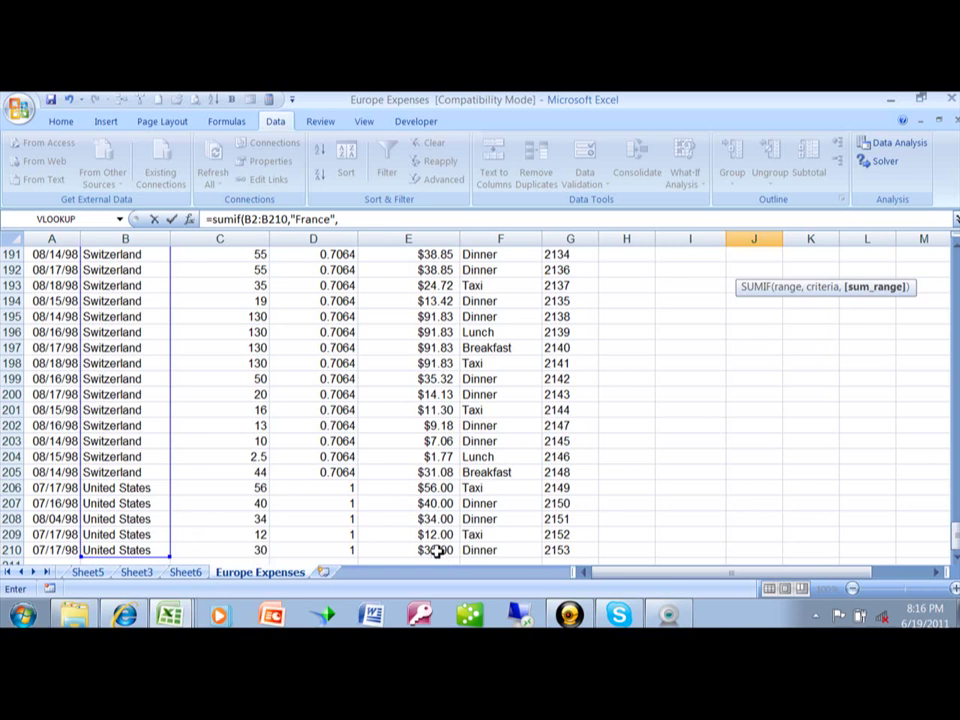
pyautogui.moveTo(436, 551)
pyautogui.mouseDown()
pyautogui.moveTo(435, 195)
pyautogui.moveTo(428, 270)
pyautogui.mouseUp()
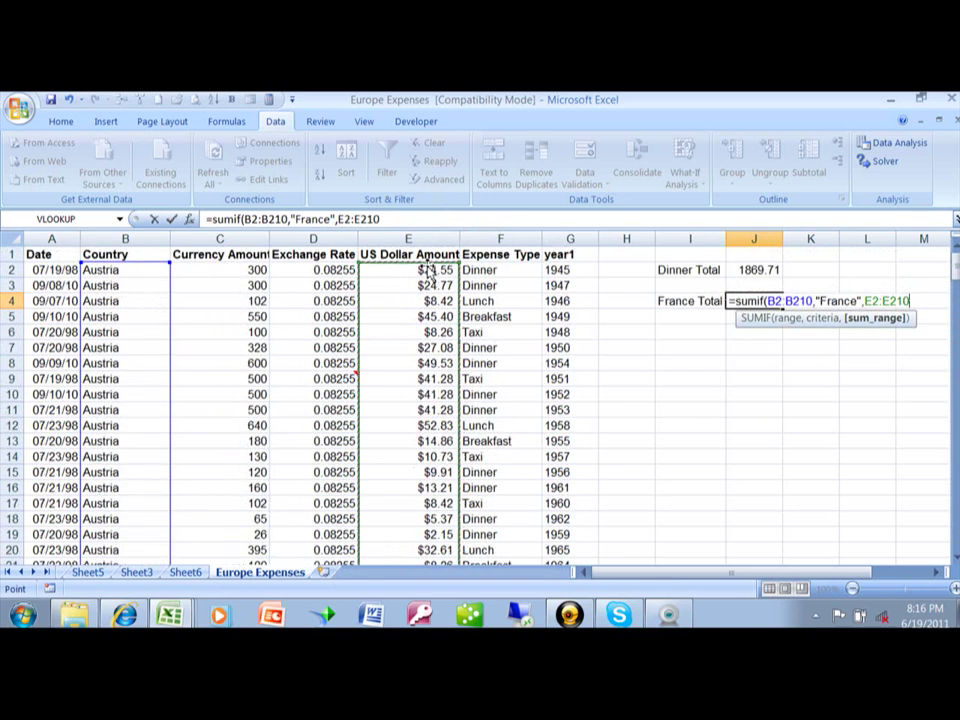
pyautogui.write(')')
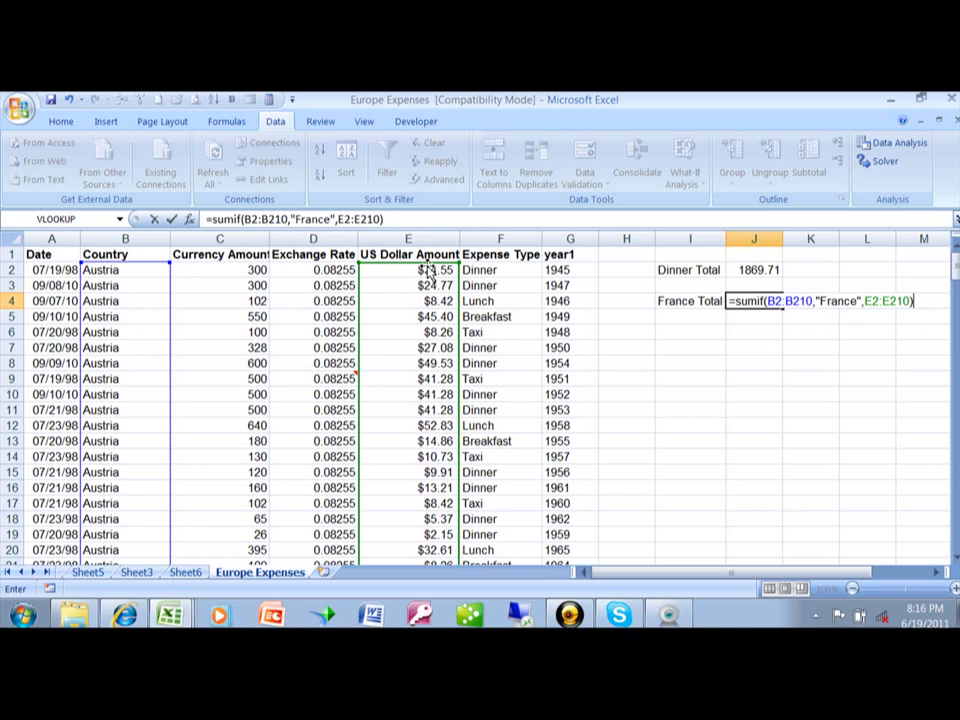
pyautogui.press('Return')
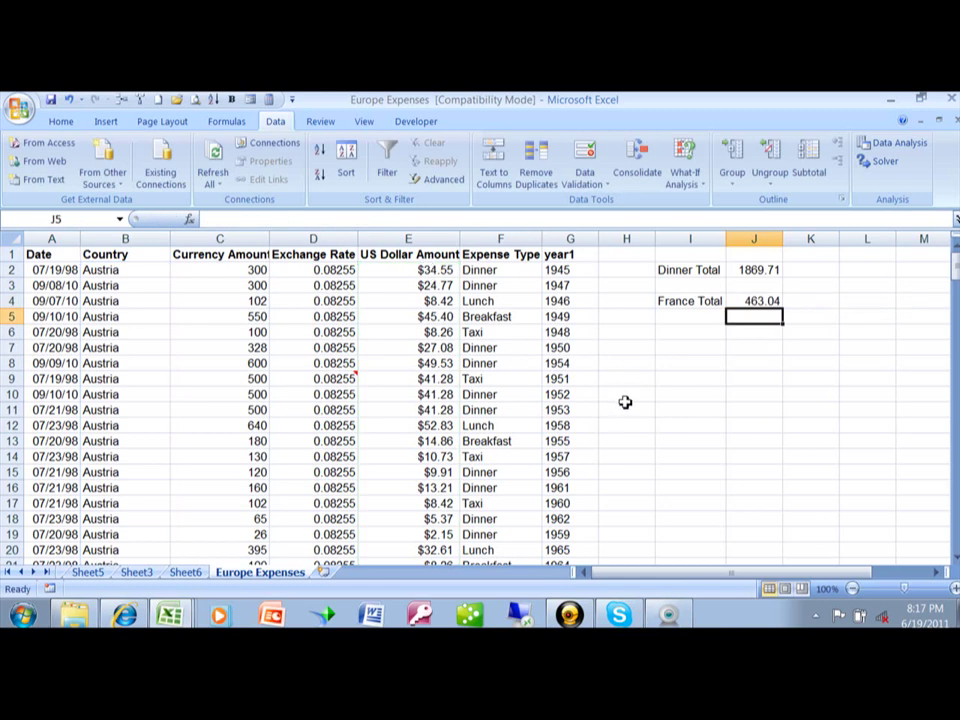
pyautogui.click(750, 300)
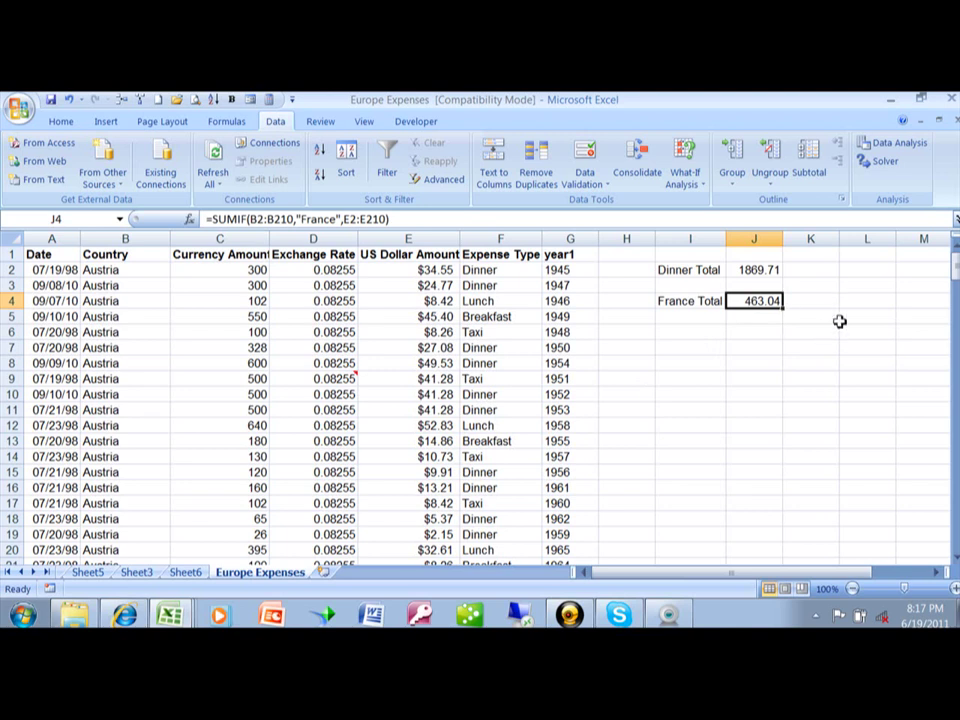
# Type the notes 'countif' in L3 and 'averageif' in L4.
pyautogui.click(865, 286)
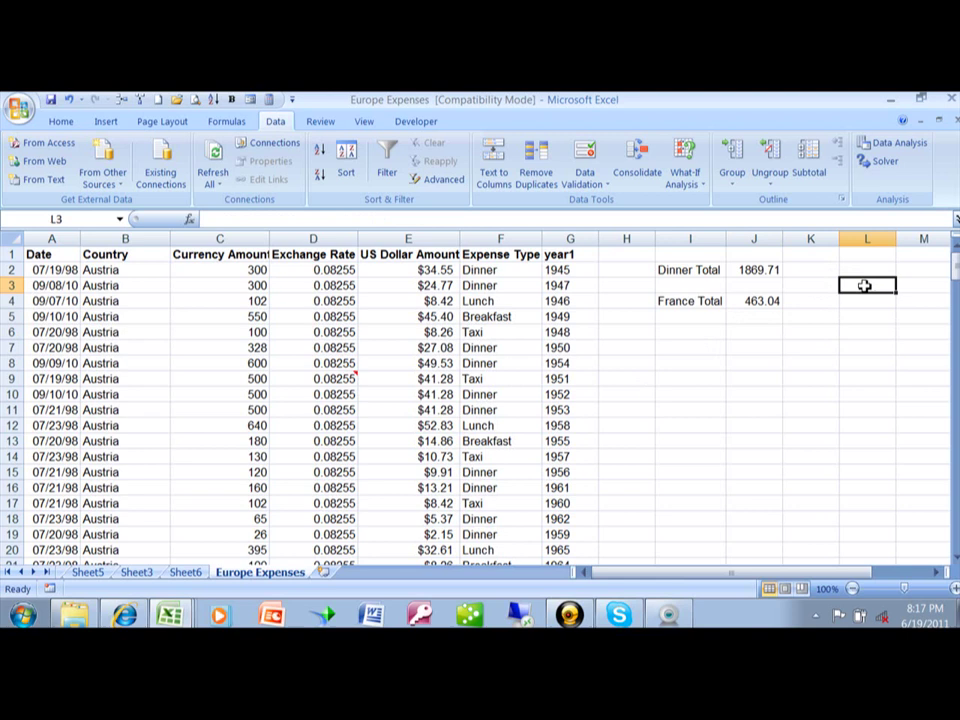
pyautogui.write('coun')
pyautogui.press('BackSpace')
pyautogui.write('un')
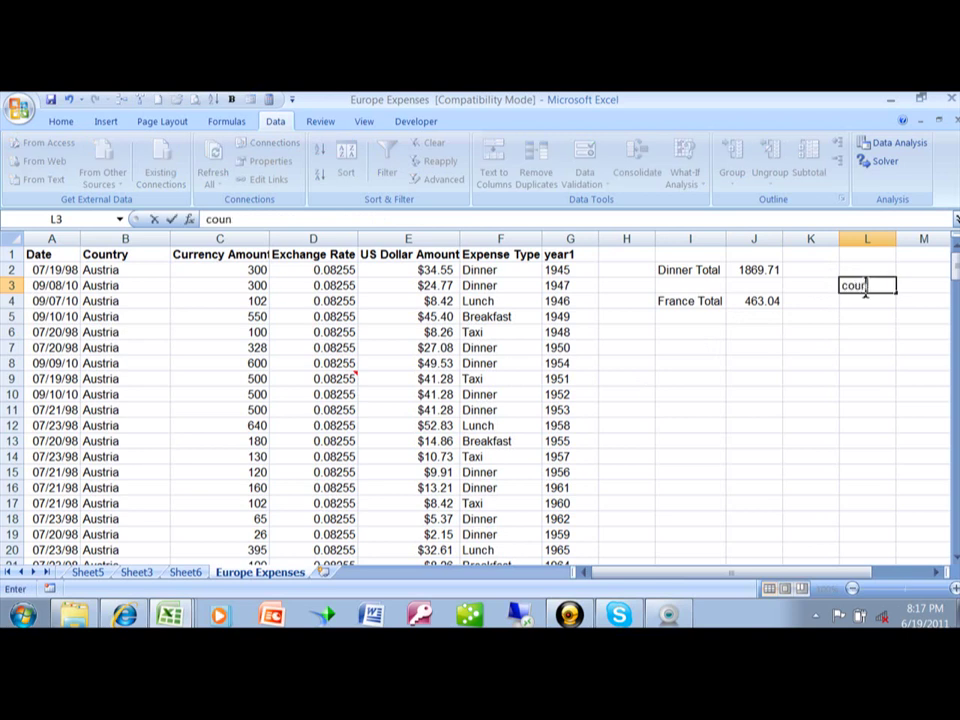
pyautogui.write('tif')
pyautogui.press('Return')
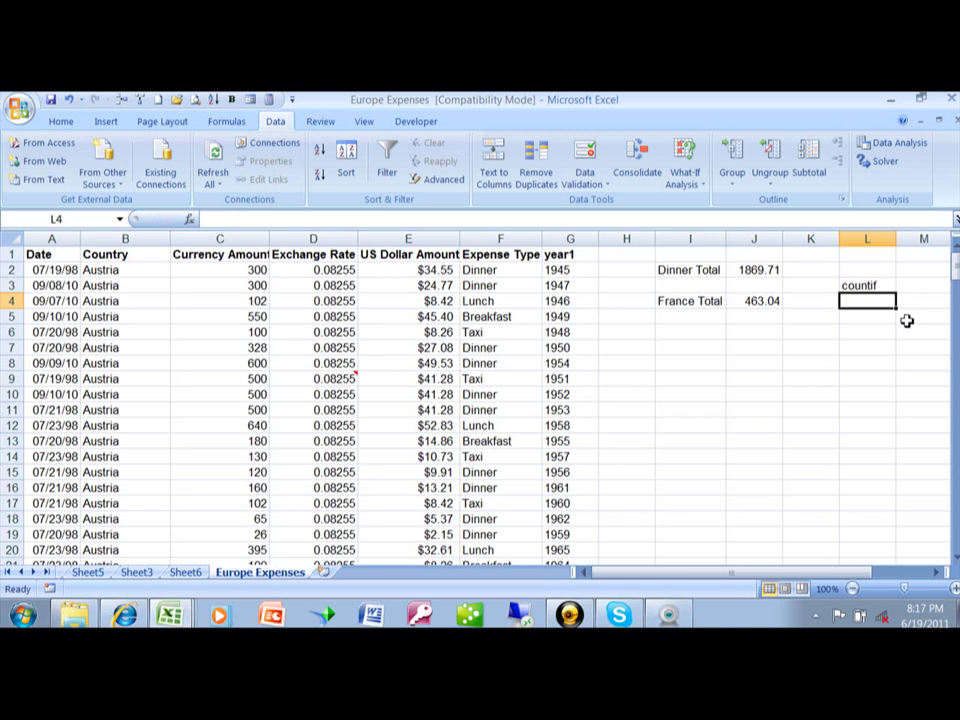
pyautogui.write('aver')
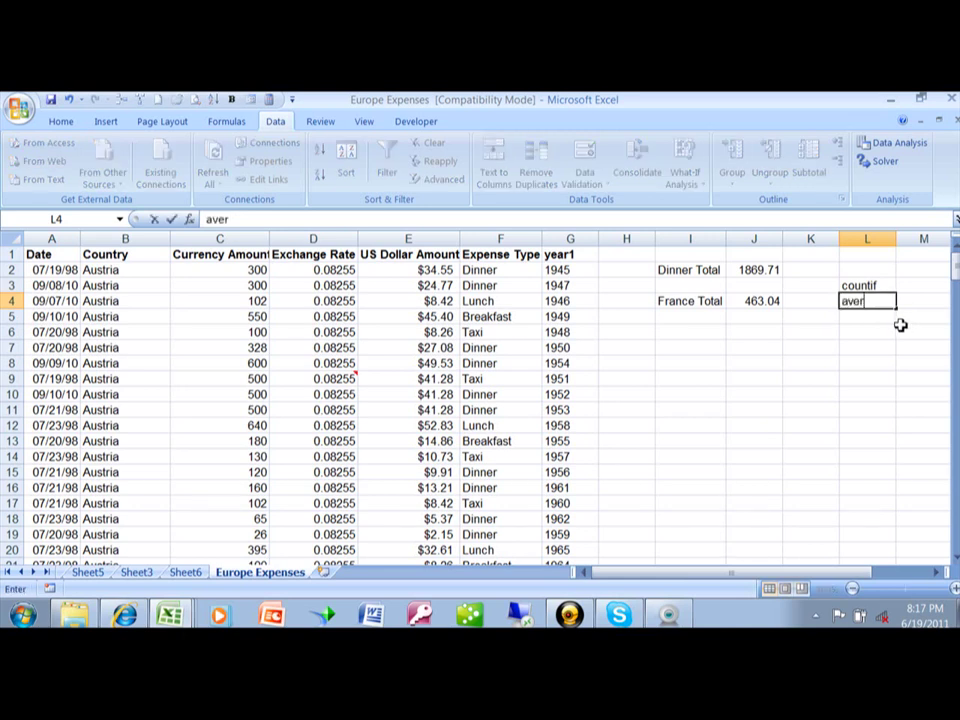
pyautogui.write('age')
pyautogui.write('if')
pyautogui.press('Return')
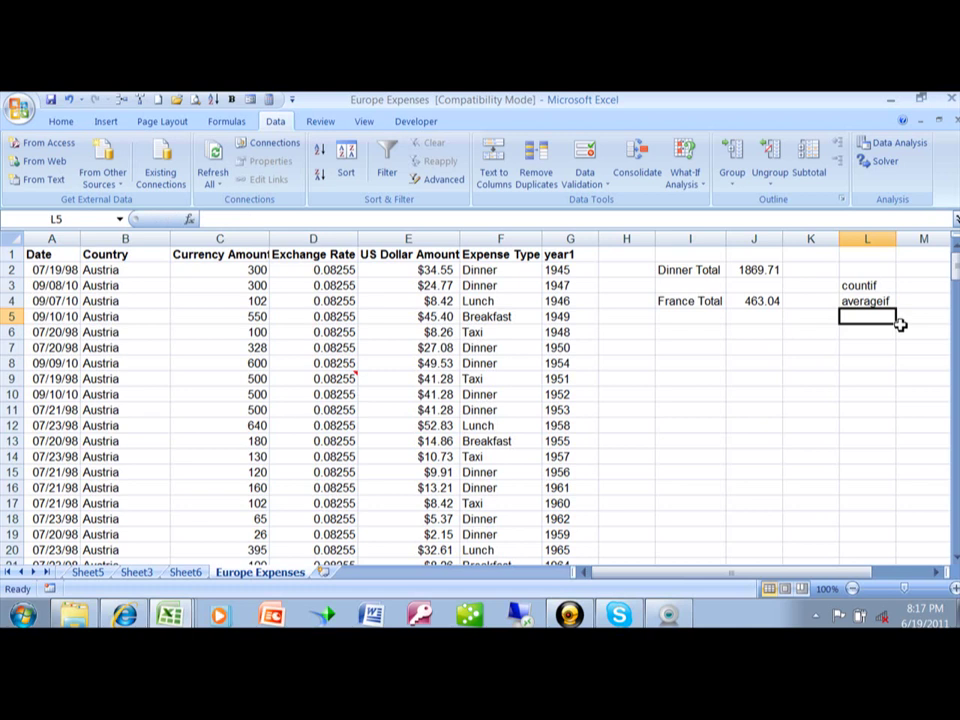